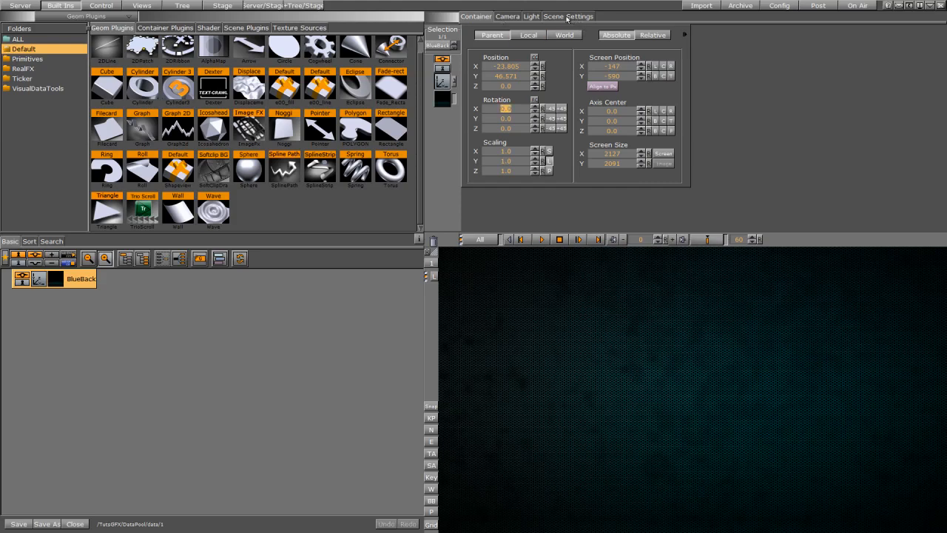
Add the DataPool scene plugin to the scene settings' plugin list
click(564, 18)
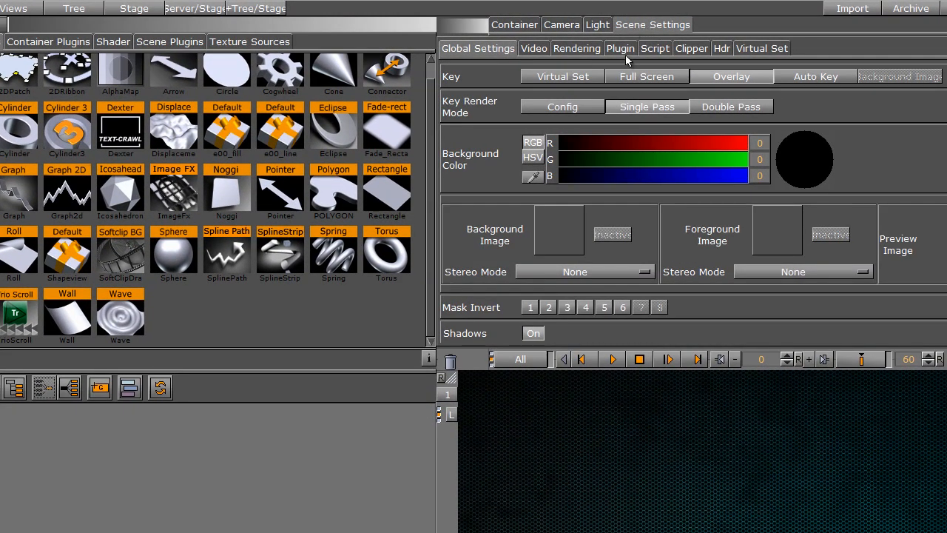
click(623, 53)
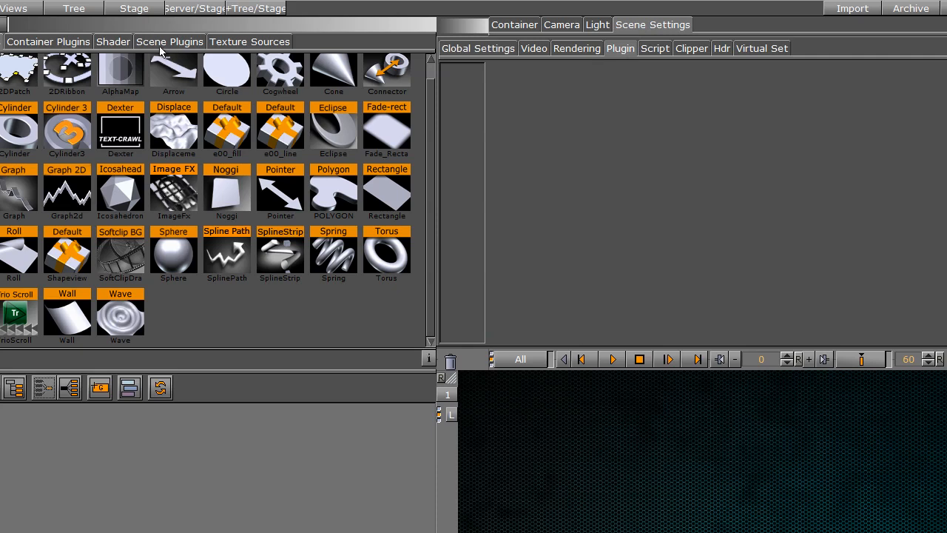
click(161, 44)
drag(376, 89, 661, 94)
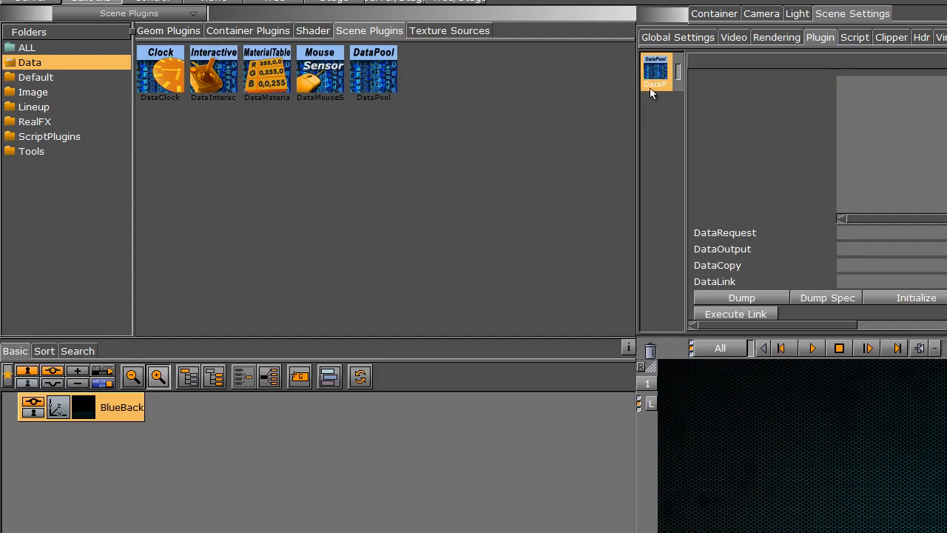
Add a Cylinder geometry to the scene tree and move it down in the view
click(166, 32)
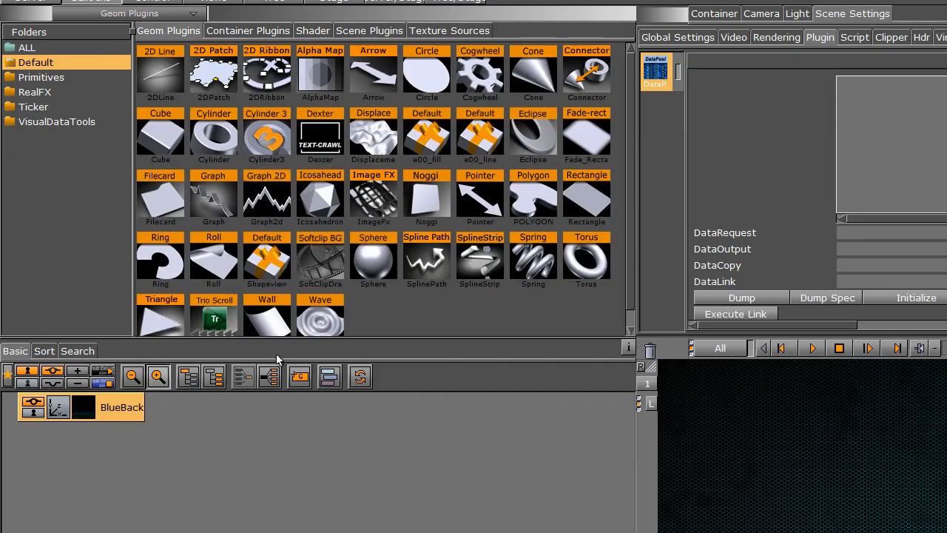
drag(216, 140, 80, 518)
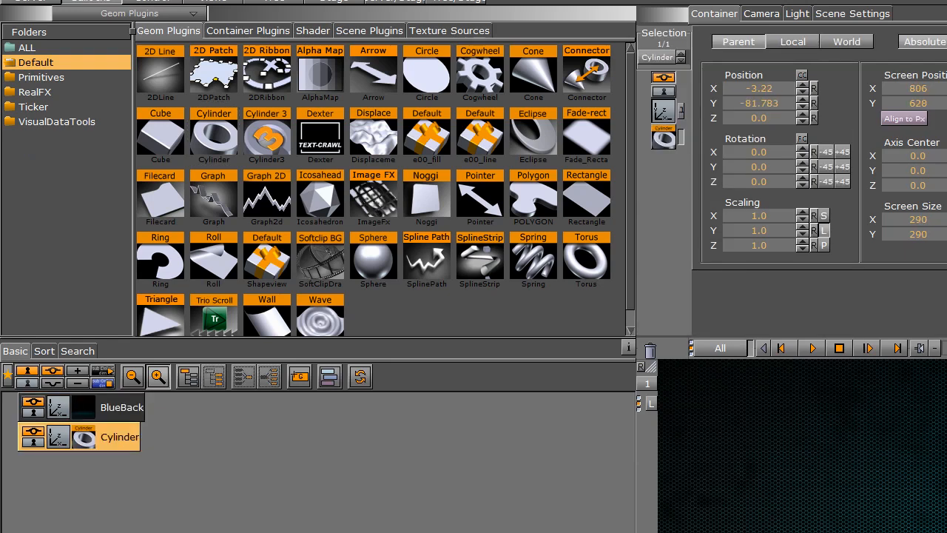
drag(871, 497, 867, 528)
Apply the YELLOW material from the server materials to the cylinder
click(30, 1)
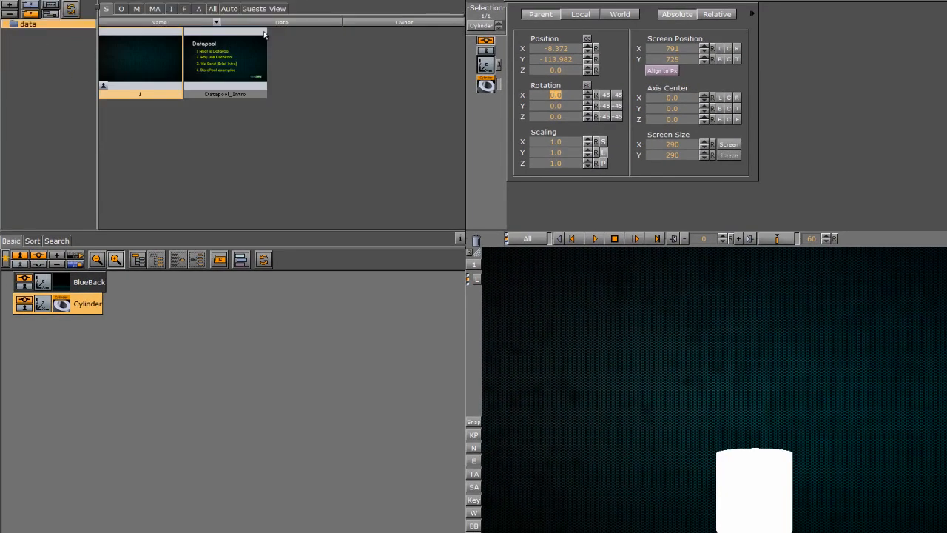
click(136, 8)
drag(189, 44, 76, 309)
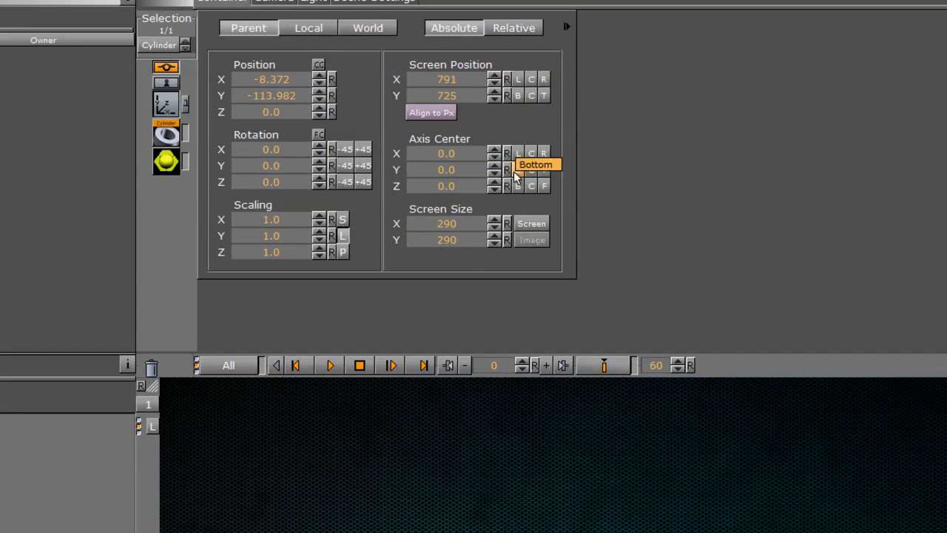
Set the cylinder's Y axis center to its bottom and try stretching its Y scale before resetting it
click(563, 153)
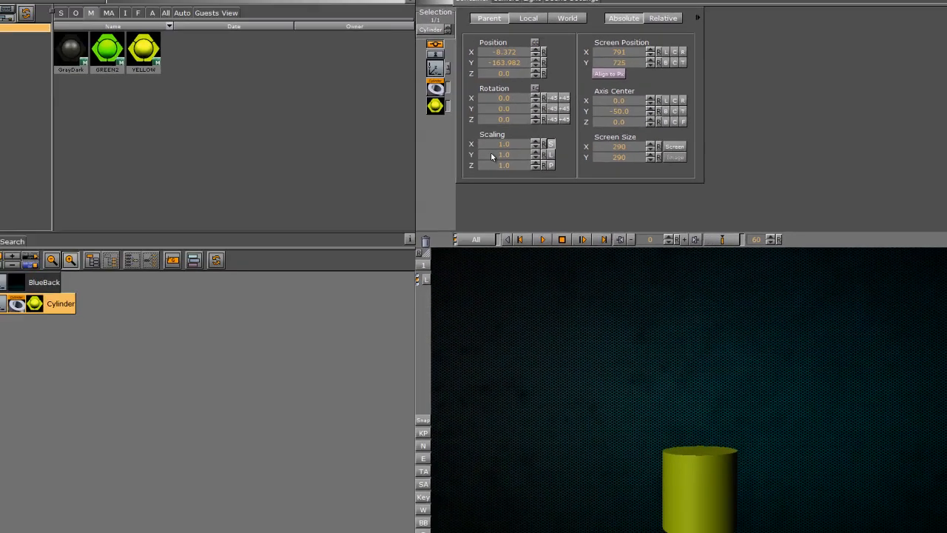
drag(258, 236, 265, 236)
drag(509, 151, 538, 181)
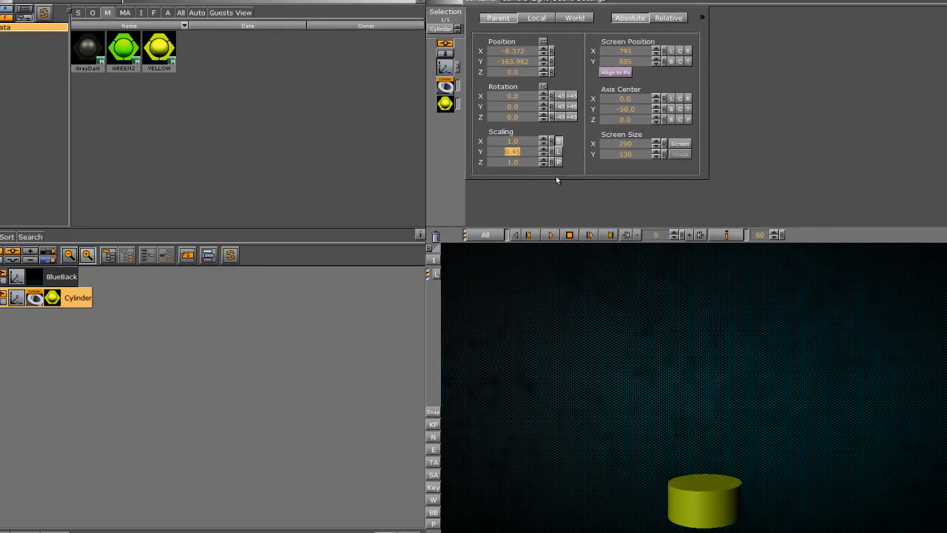
click(551, 151)
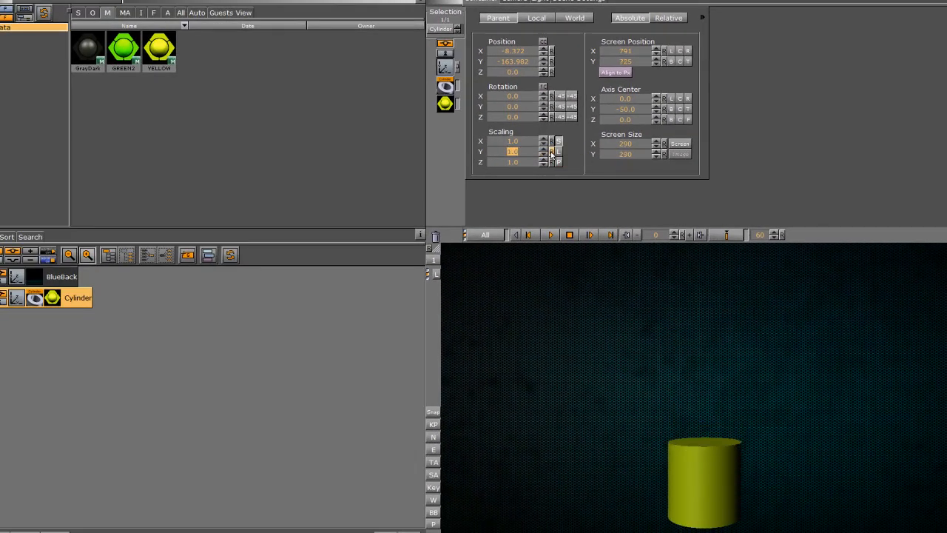
Add the Opificio-Bold font as a new text container in the scene tree
click(153, 13)
drag(105, 39, 14, 347)
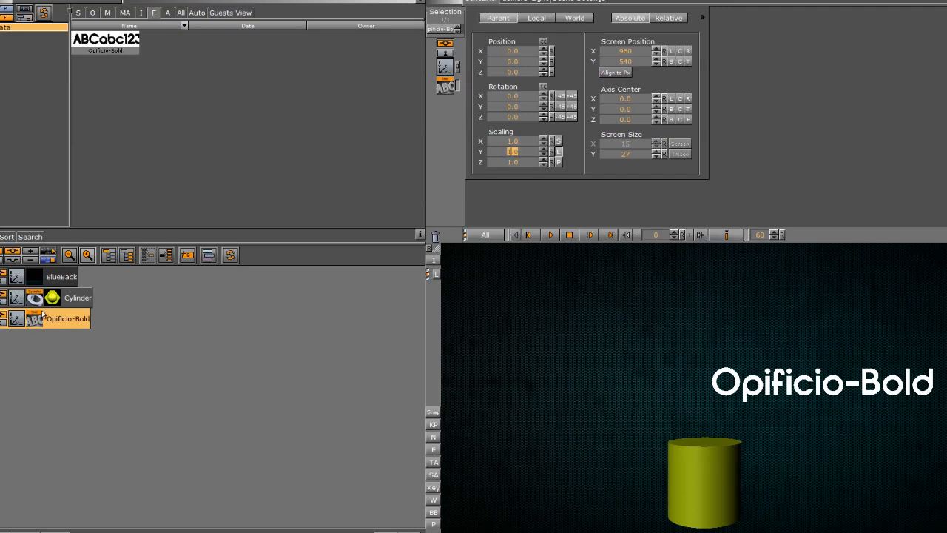
Set the text container's text to 10
click(445, 87)
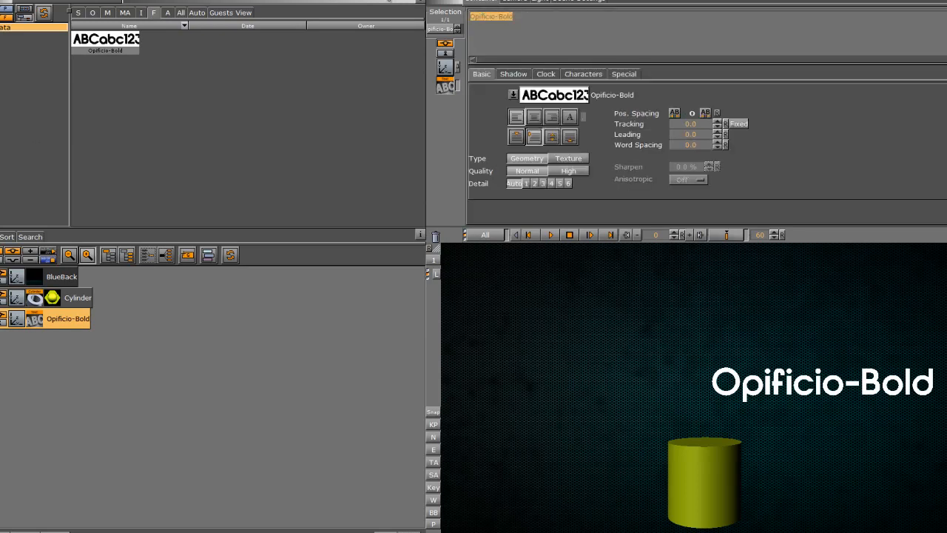
text(10)
click(448, 65)
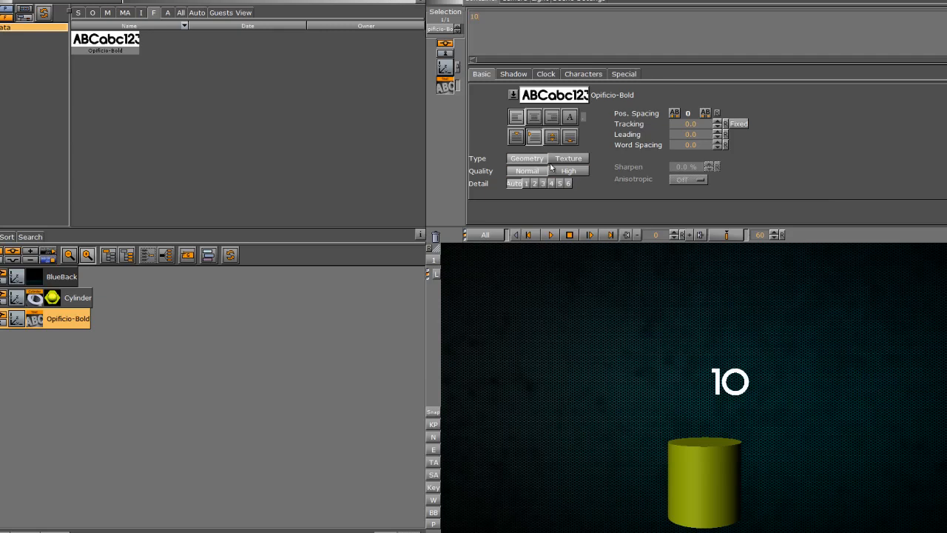
Move the text to position X -135 and Y -171, beside the cylinder
drag(516, 51, 430, 62)
drag(516, 62, 429, 83)
drag(502, 52, 517, 49)
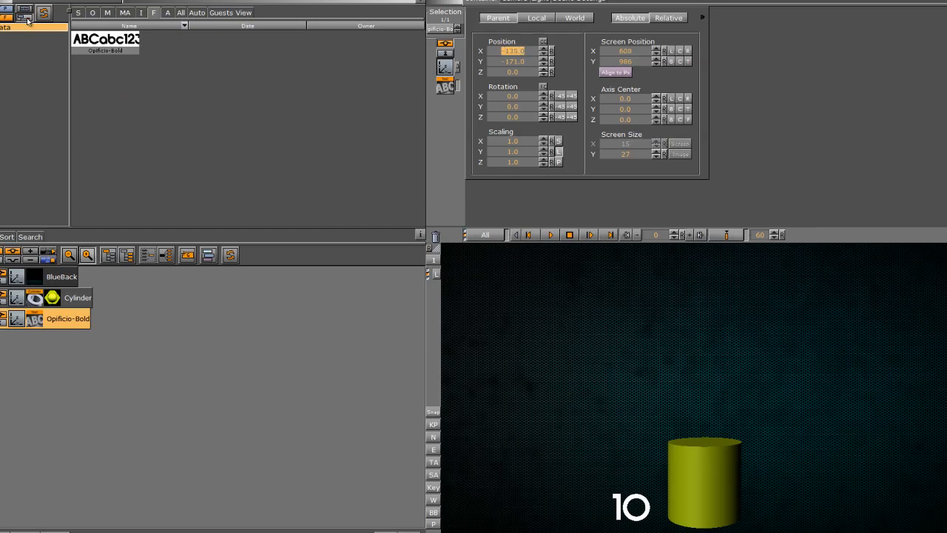
Add a DataText container plugin to the text container and set its field name to text
click(60, 5)
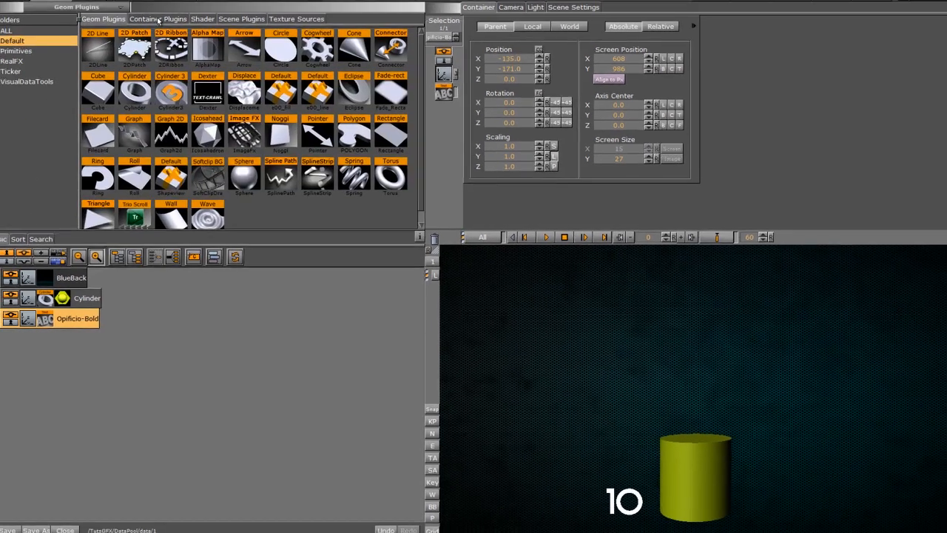
click(153, 11)
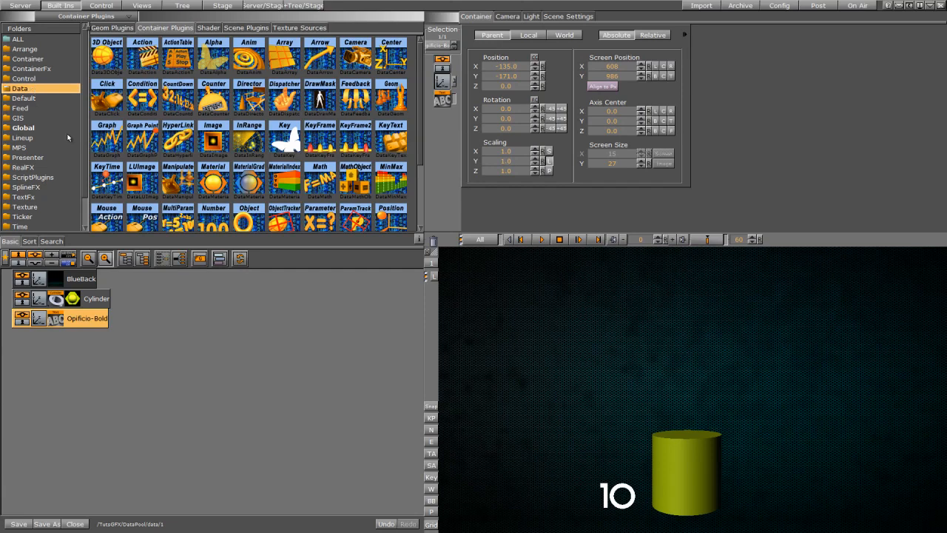
drag(416, 132, 82, 322)
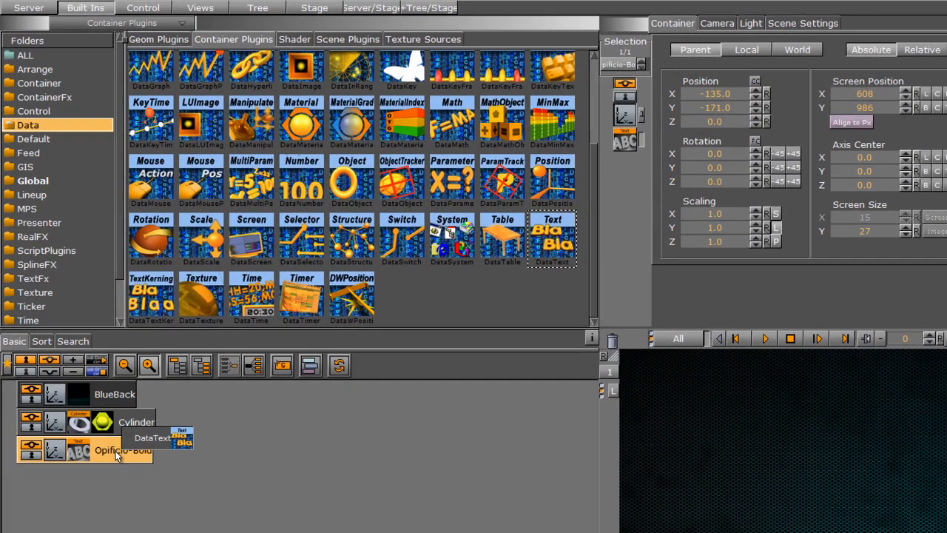
drag(116, 456, 116, 455)
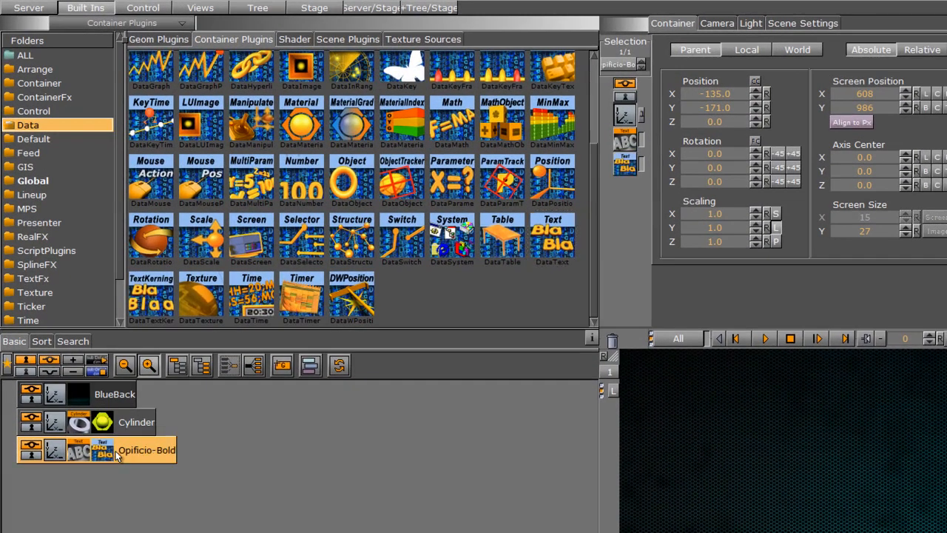
click(104, 453)
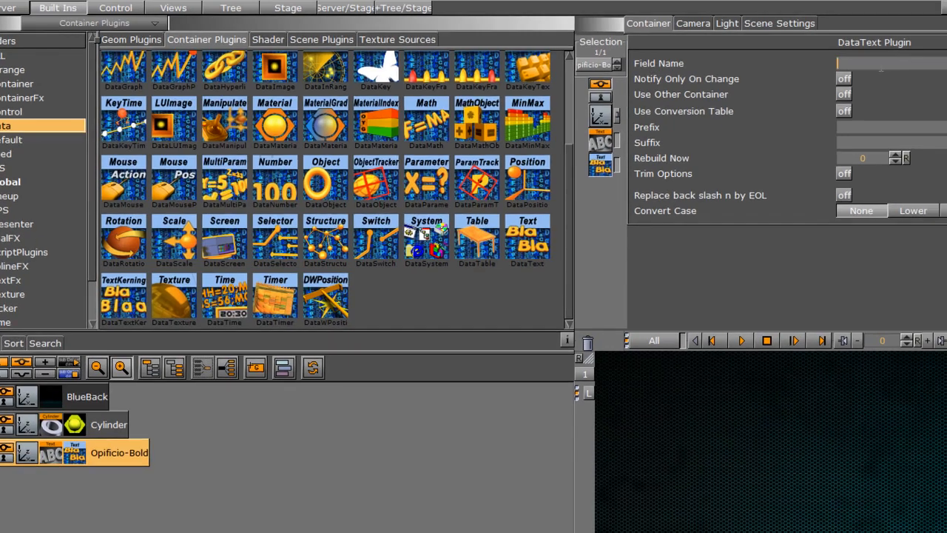
text(text)
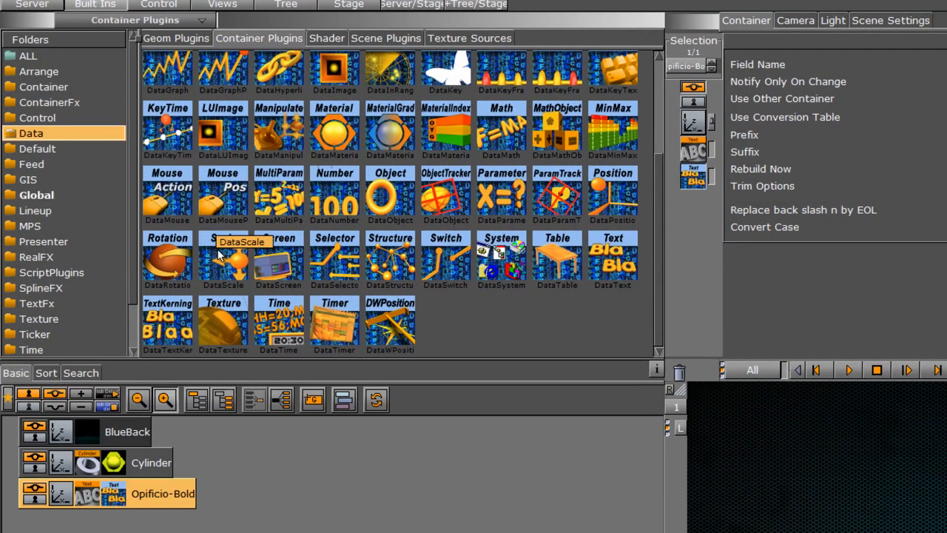
Add a DataScale plugin to the cylinder and set its field name to text
drag(222, 252, 143, 464)
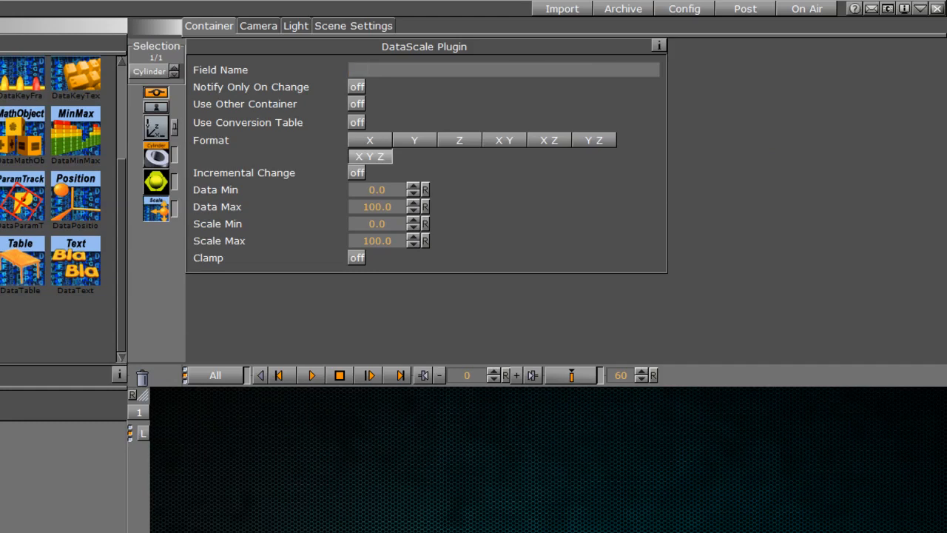
text(text)
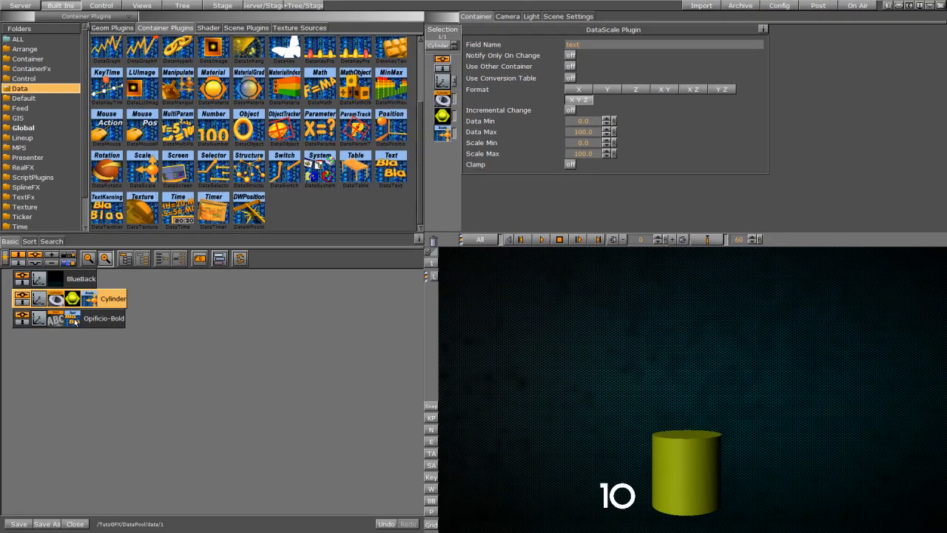
Rename the text container's DataText field name to size
click(74, 321)
click(92, 300)
click(74, 322)
drag(643, 47, 529, 36)
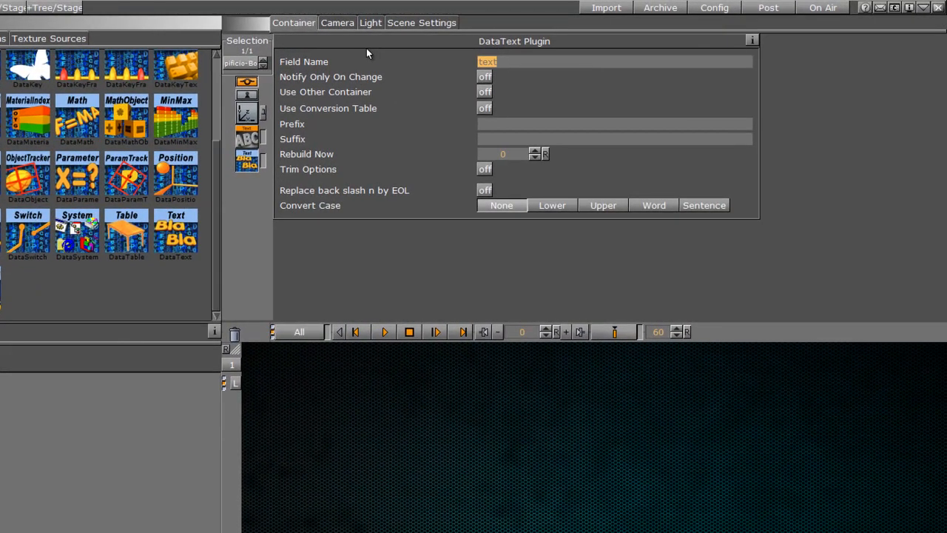
text(size)
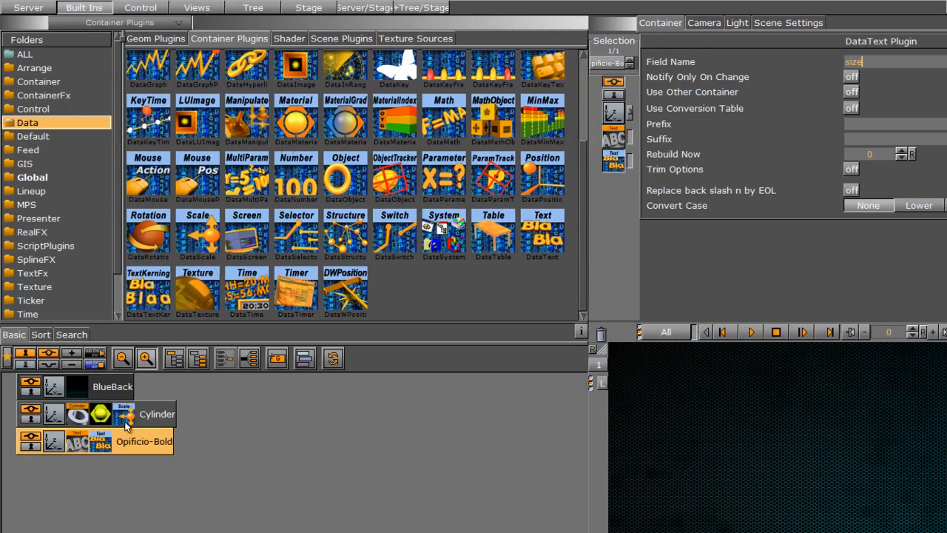
Set the cylinder's DataScale field name to size and its format to Y
click(126, 416)
click(793, 62)
text(size)
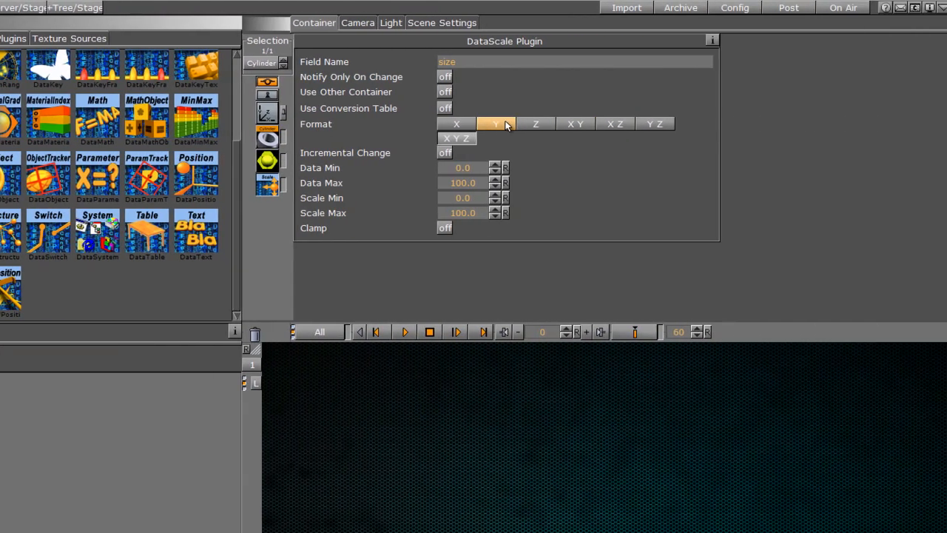
click(846, 124)
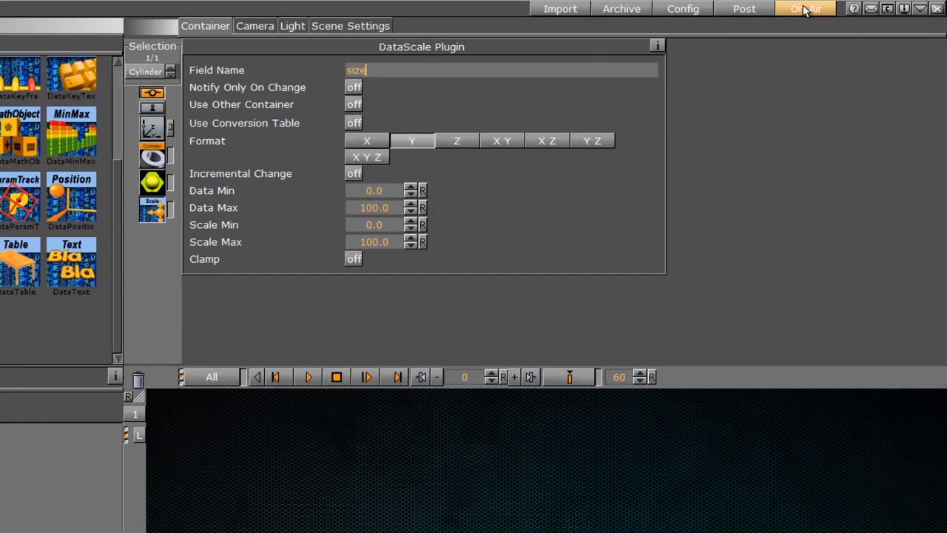
Put the renderer On Air and switch to the vizSend window
click(805, 9)
key(alt+Tab)
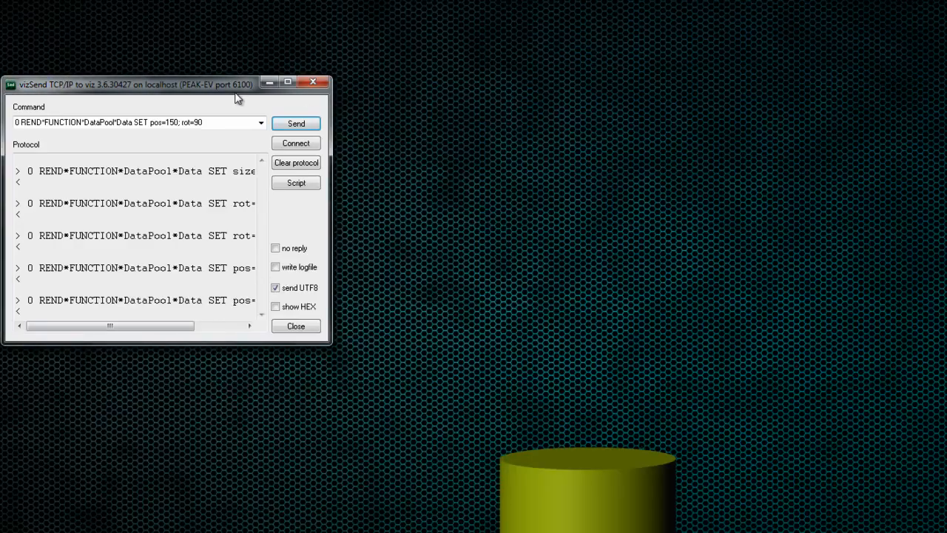
drag(220, 86, 243, 199)
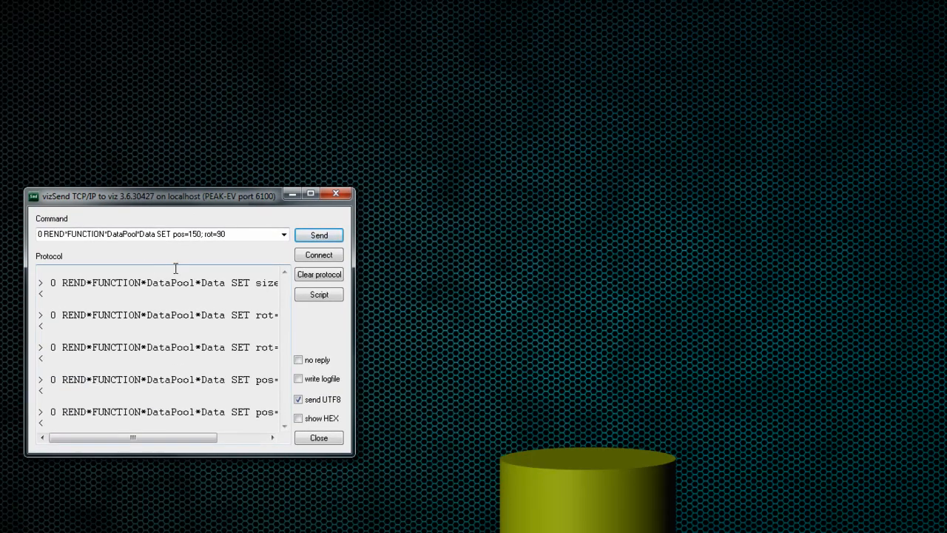
Send the command 0 REND*FUNCTION*DataPool*Data SET size=20 from vizSend
click(234, 236)
click(234, 237)
drag(233, 237, 175, 256)
key(BackSpace)
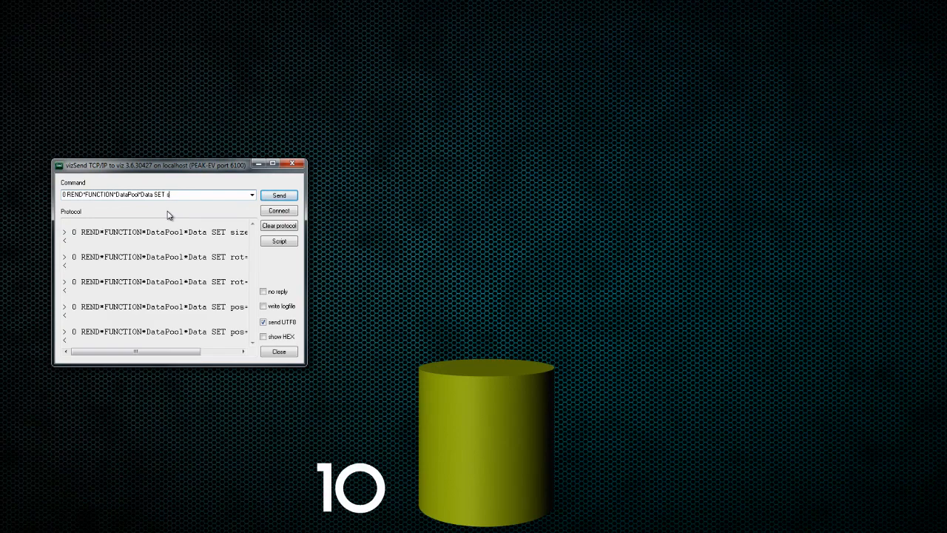
text(e=20)
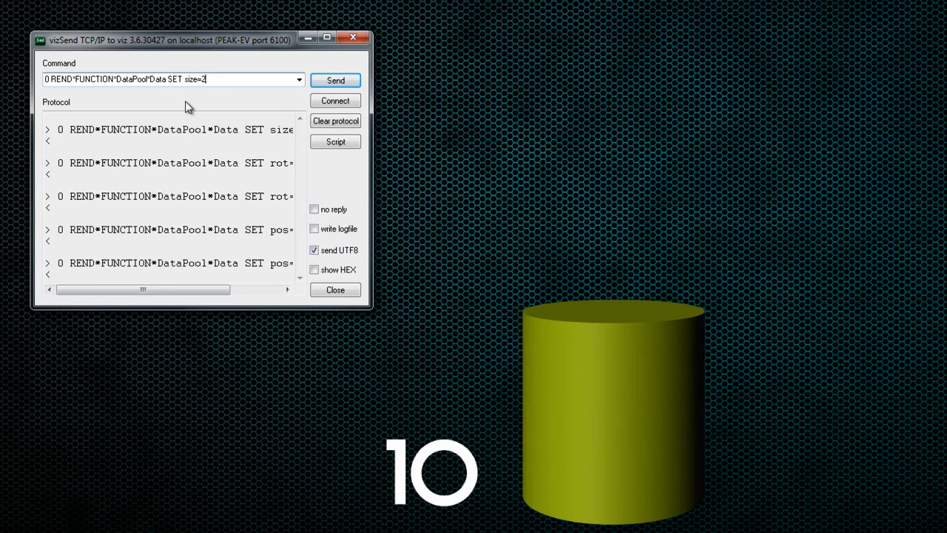
click(318, 83)
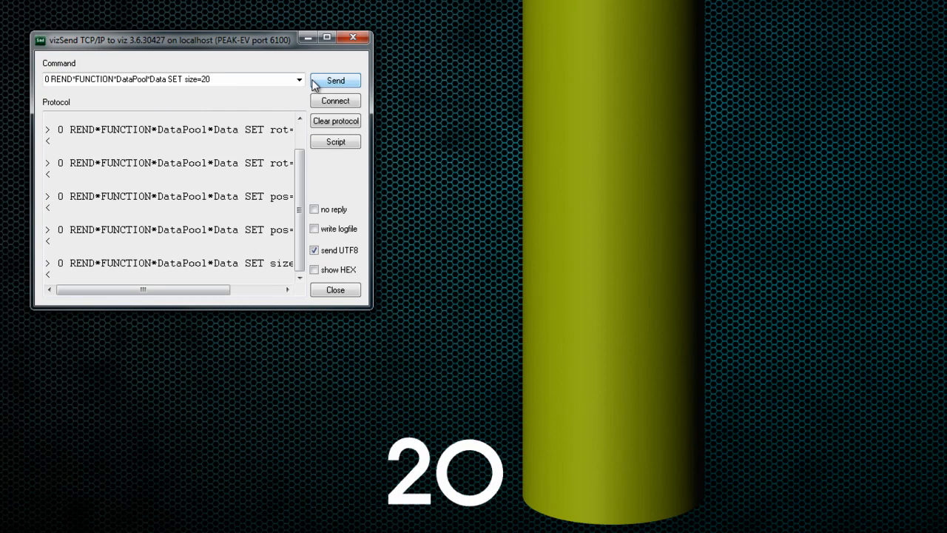
Change the command to SET size=15 and send it again
click(228, 83)
drag(228, 83, 200, 94)
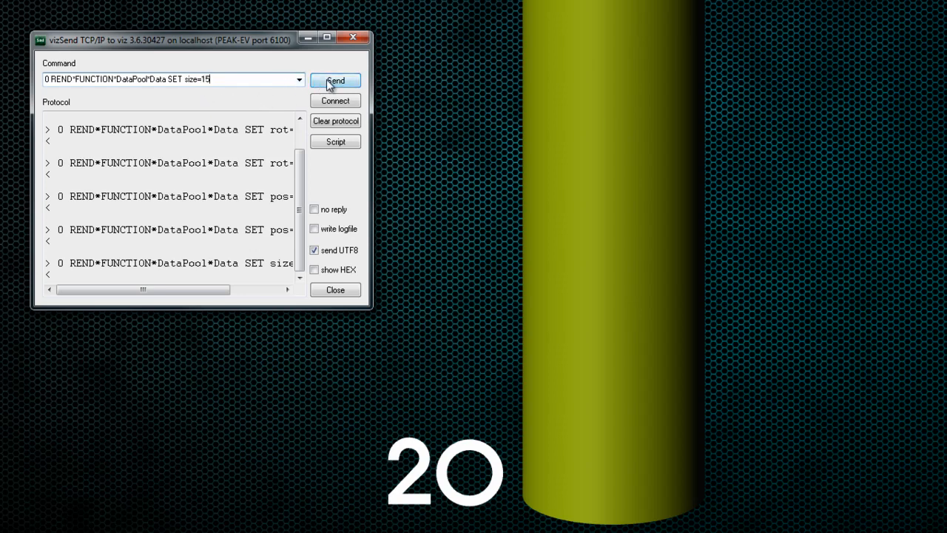
click(332, 83)
click(209, 81)
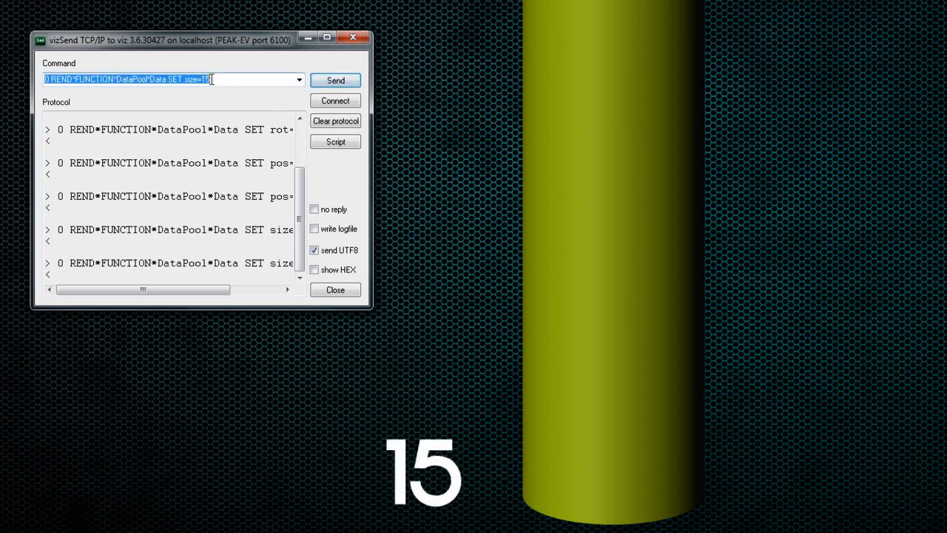
click(210, 79)
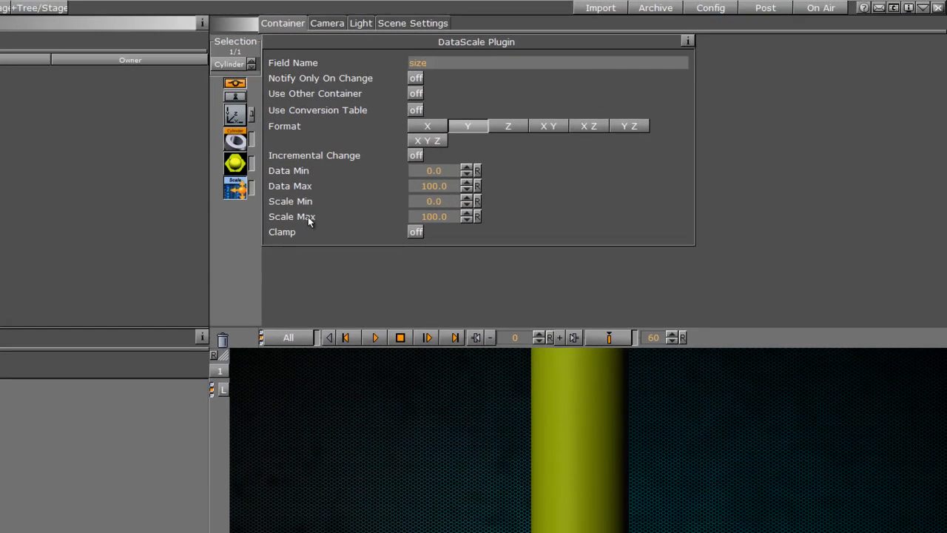
Set the cylinder's DataScale Scale Max to 21.0, keeping Data Max at 100.0
drag(432, 186, 2, 178)
click(478, 187)
drag(446, 215, 137, 210)
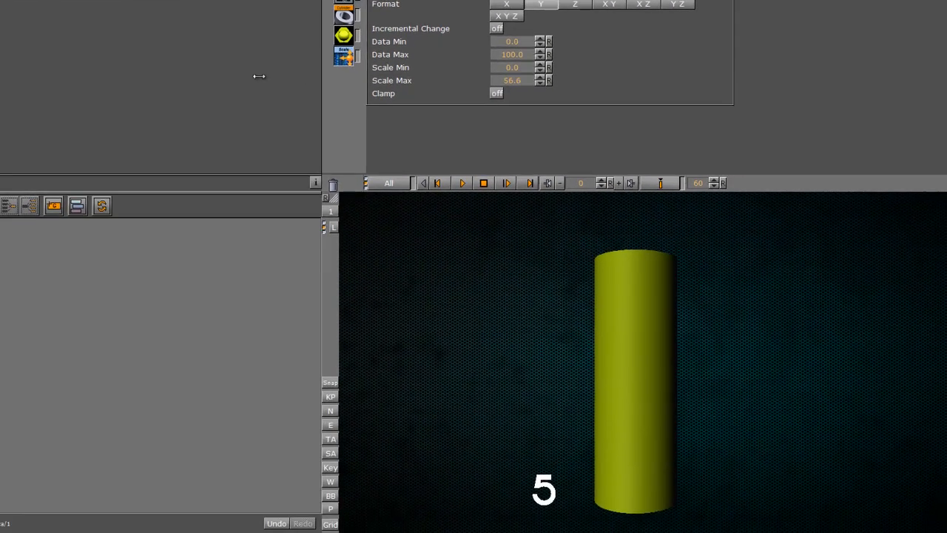
drag(259, 76, 57, 92)
click(511, 55)
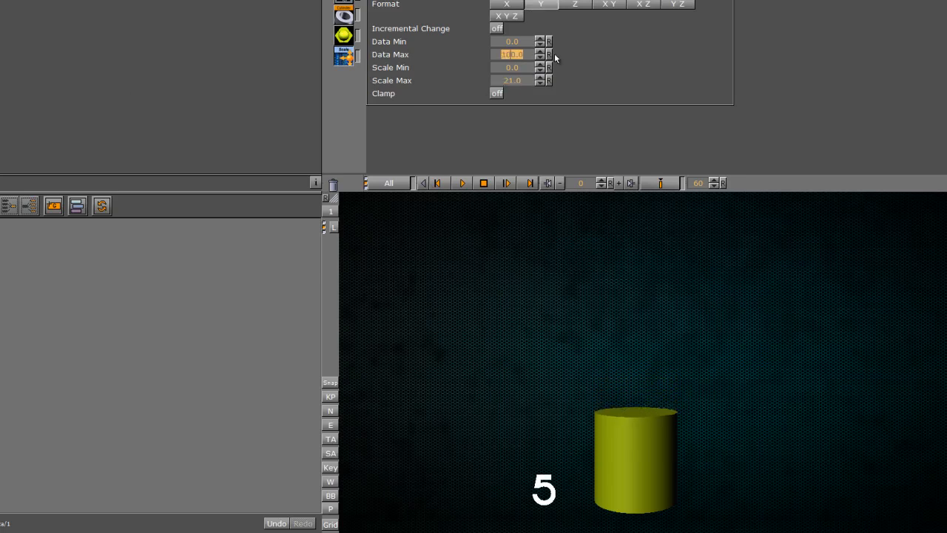
drag(502, 82, 507, 113)
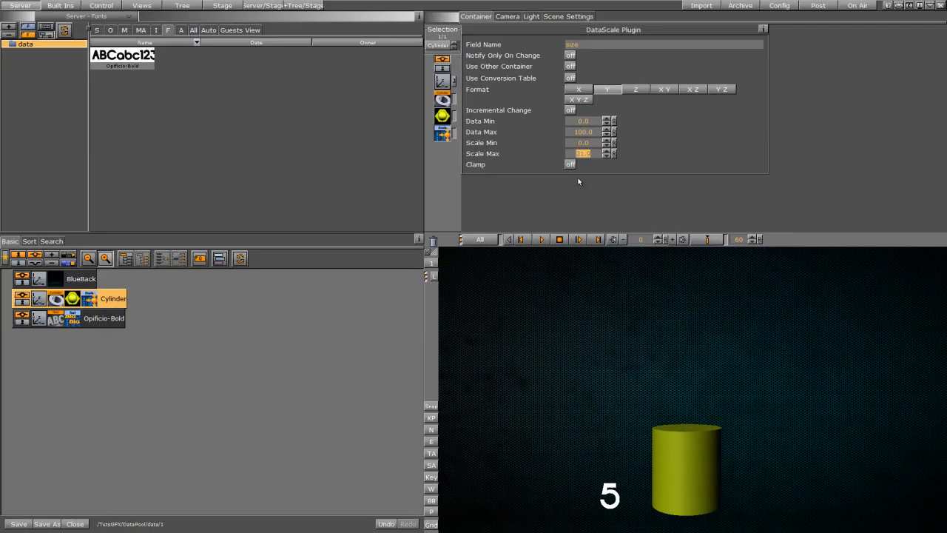